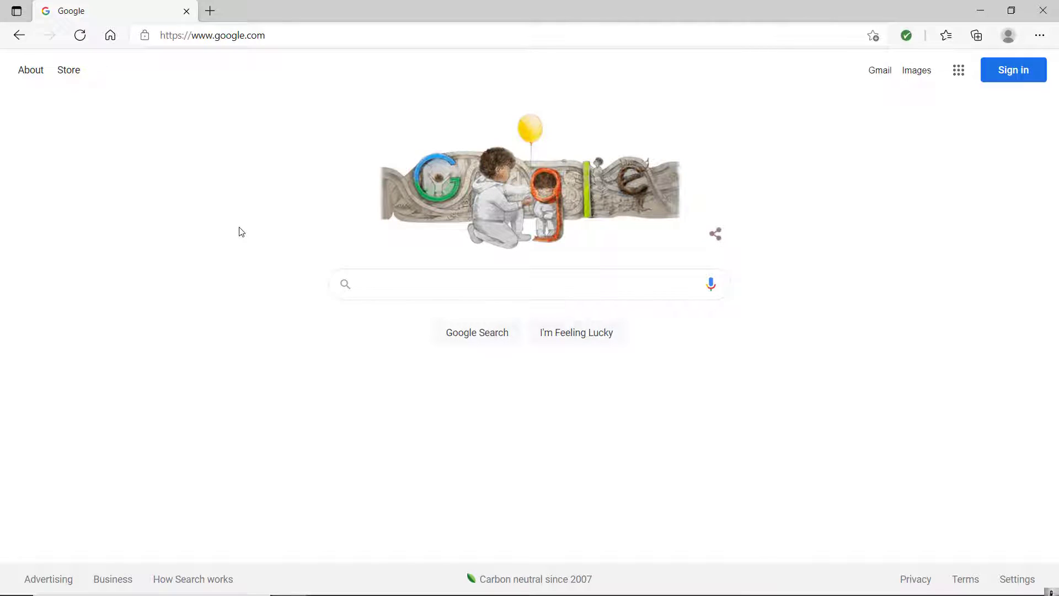
# Search Google for 'audacity download'.
pyautogui.click(374, 275)
pyautogui.write('audacity')
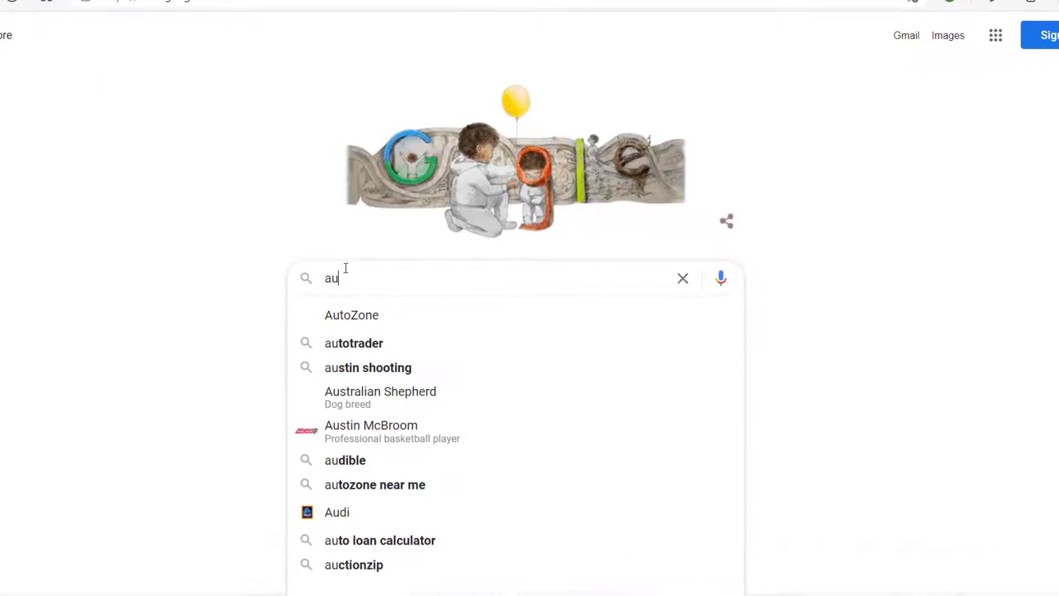
pyautogui.write(' download')
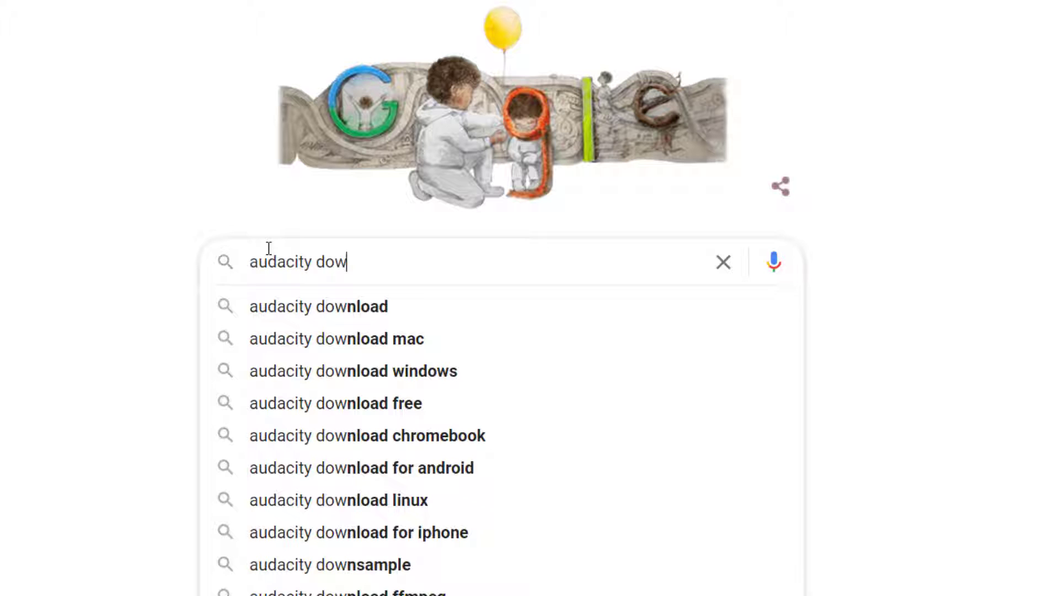
pyautogui.press('Return')
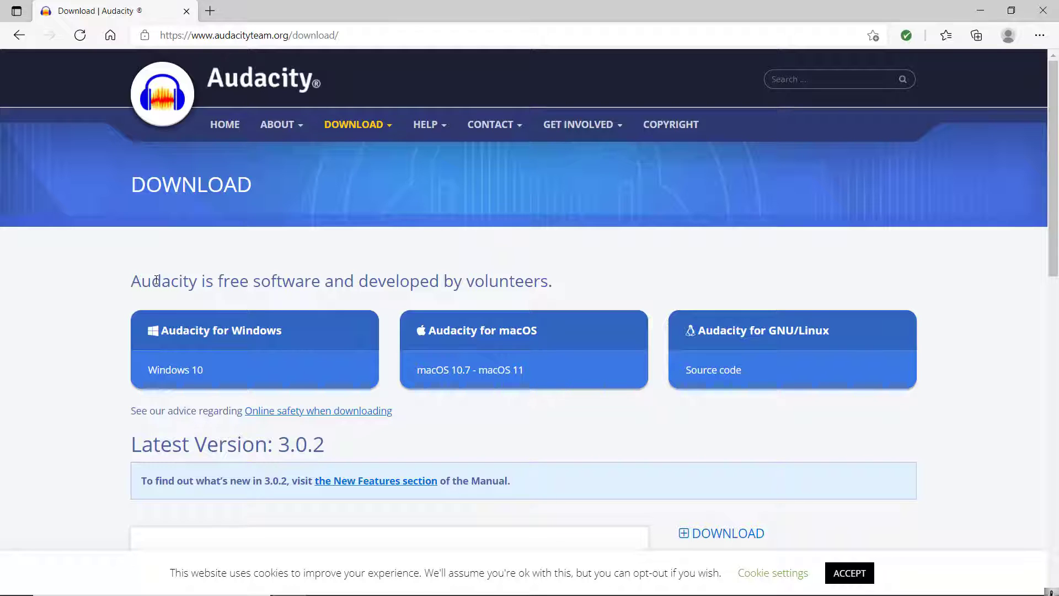
# Minimize the browser and import the 'Twinkle Twinkle Little Star' MP3 through File > Import > Audio.
pyautogui.click(985, 4)
pyautogui.click(100, 41)
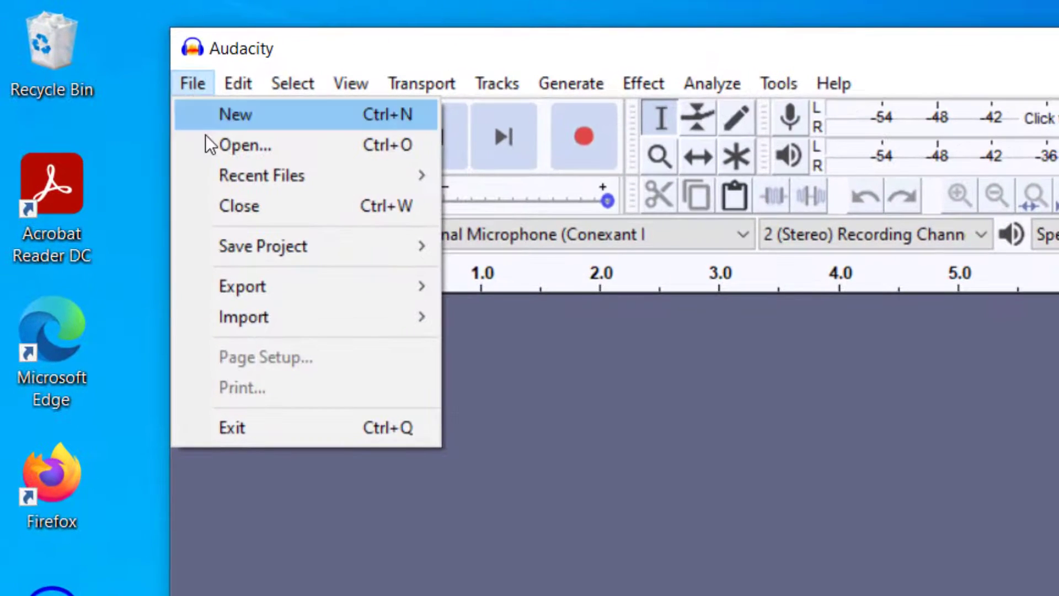
pyautogui.moveTo(262, 312)
pyautogui.click(485, 324)
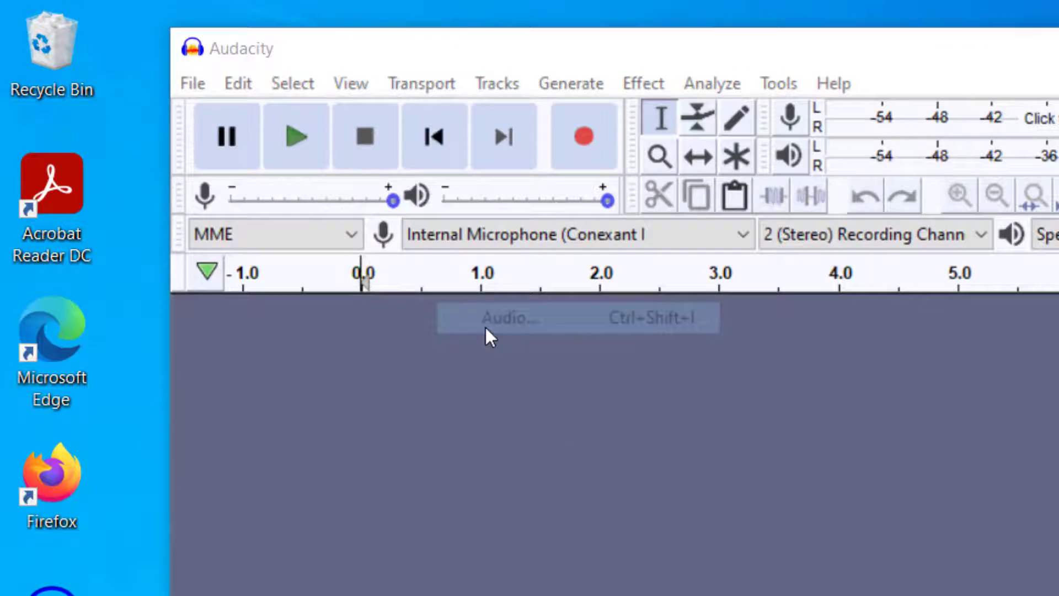
pyautogui.click(533, 342)
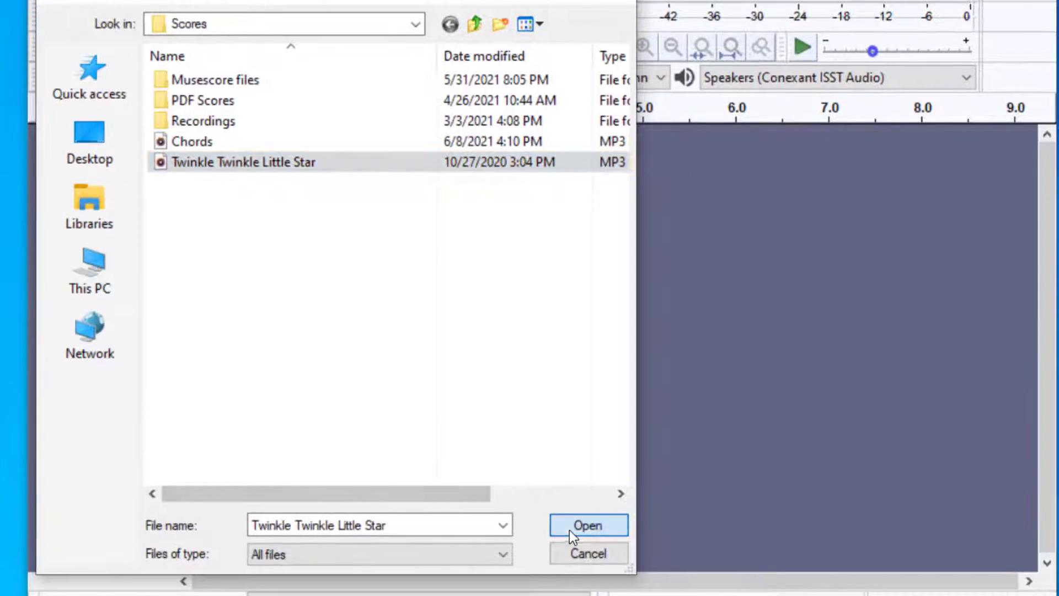
pyautogui.click(570, 529)
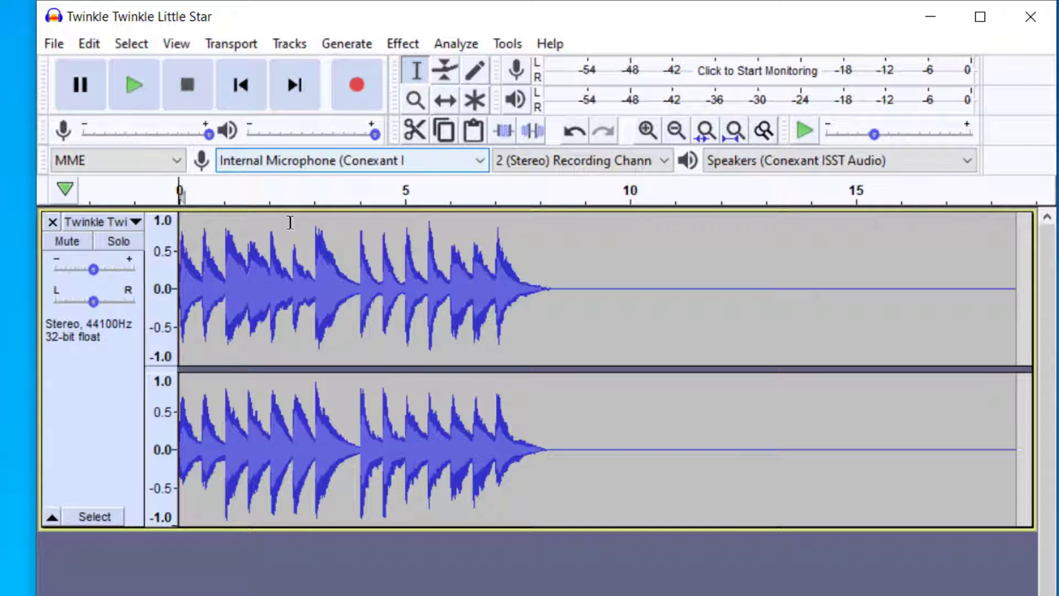
pyautogui.click(140, 84)
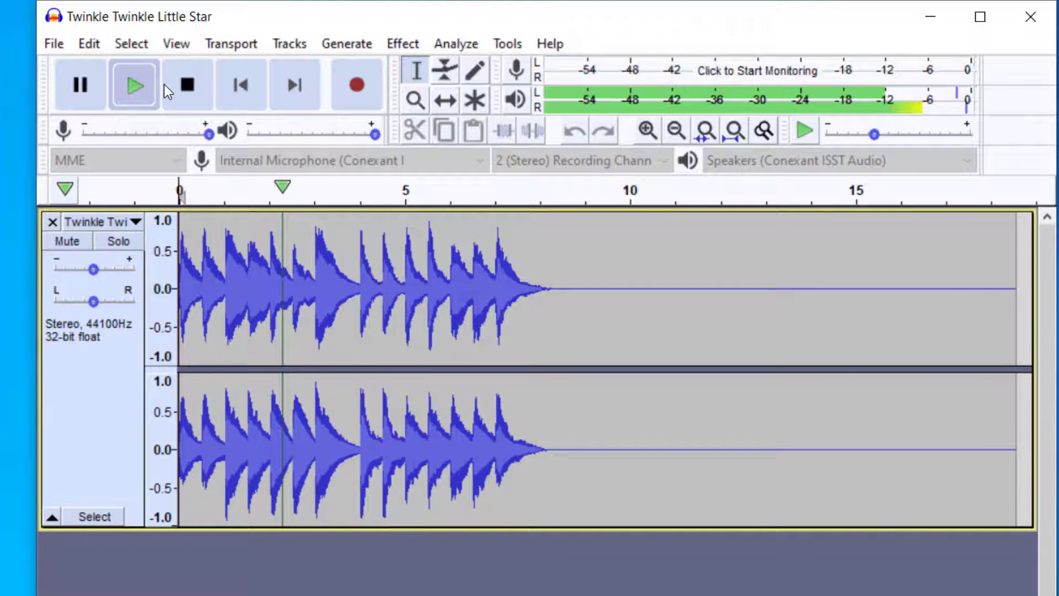
pyautogui.click(186, 88)
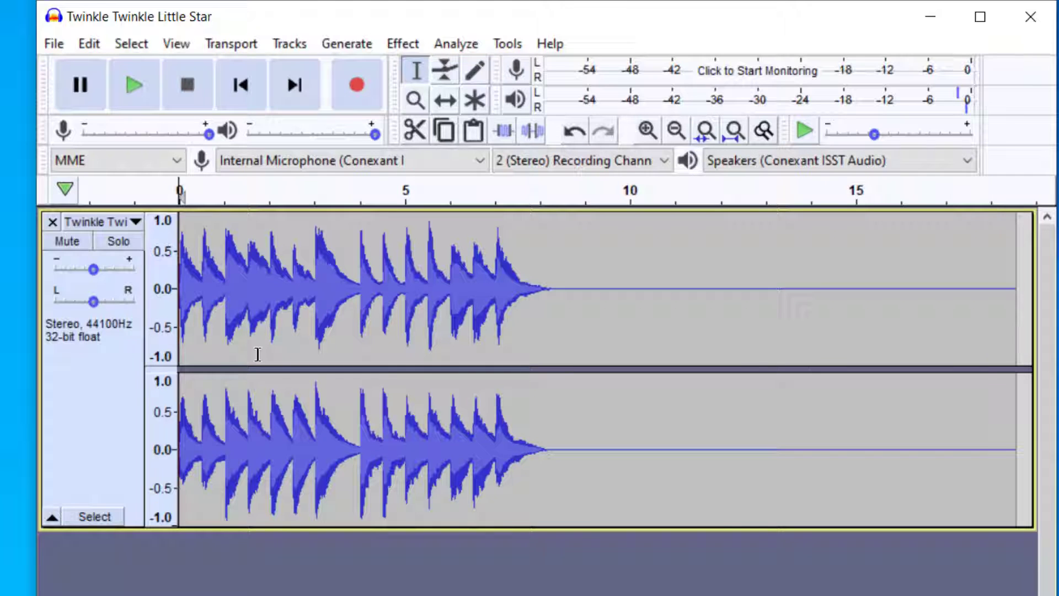
# Select the stretch of the stereo track from about 4 s to 6 s.
pyautogui.click(102, 375)
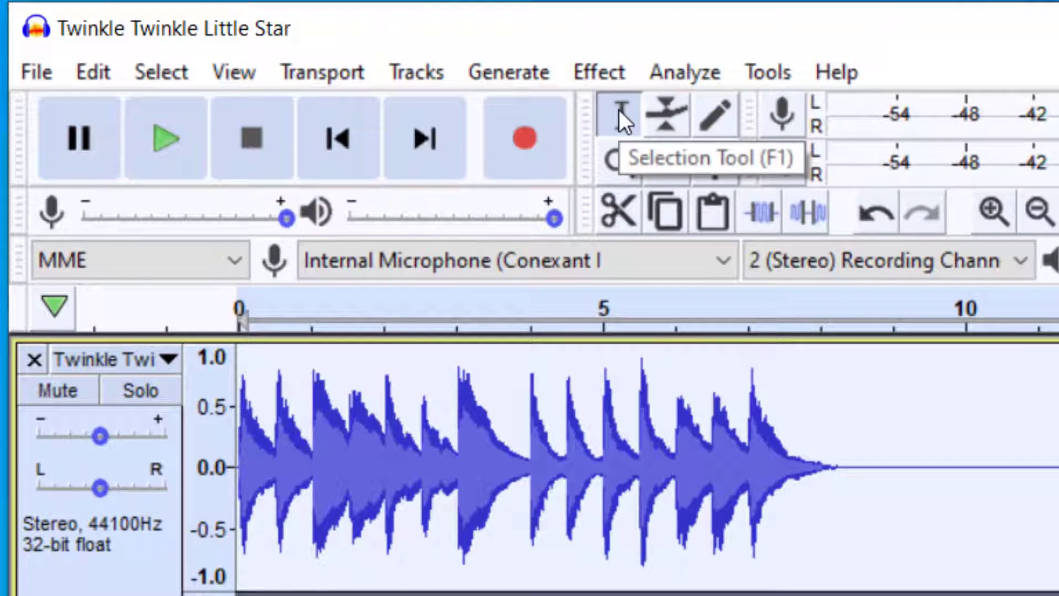
pyautogui.moveTo(407, 375); pyautogui.dragTo(663, 395)
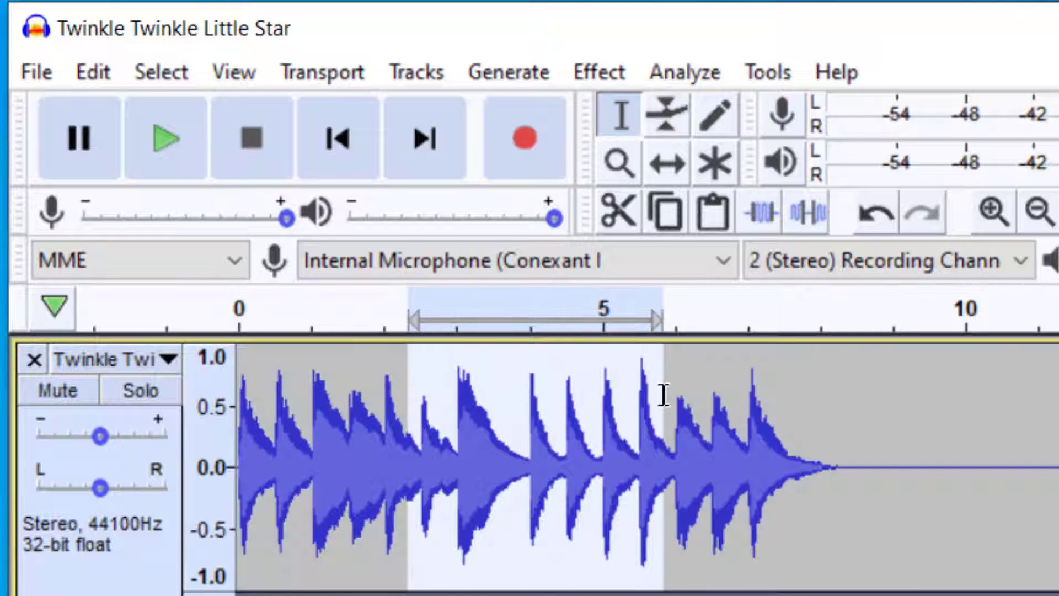
pyautogui.click(510, 383)
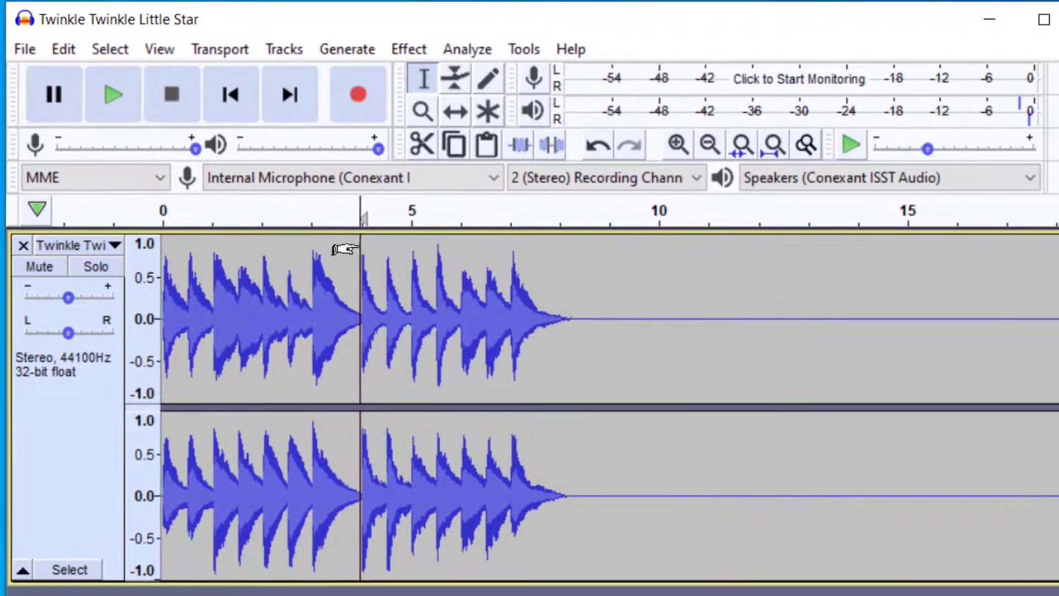
pyautogui.moveTo(519, 361); pyautogui.dragTo(531, 361)
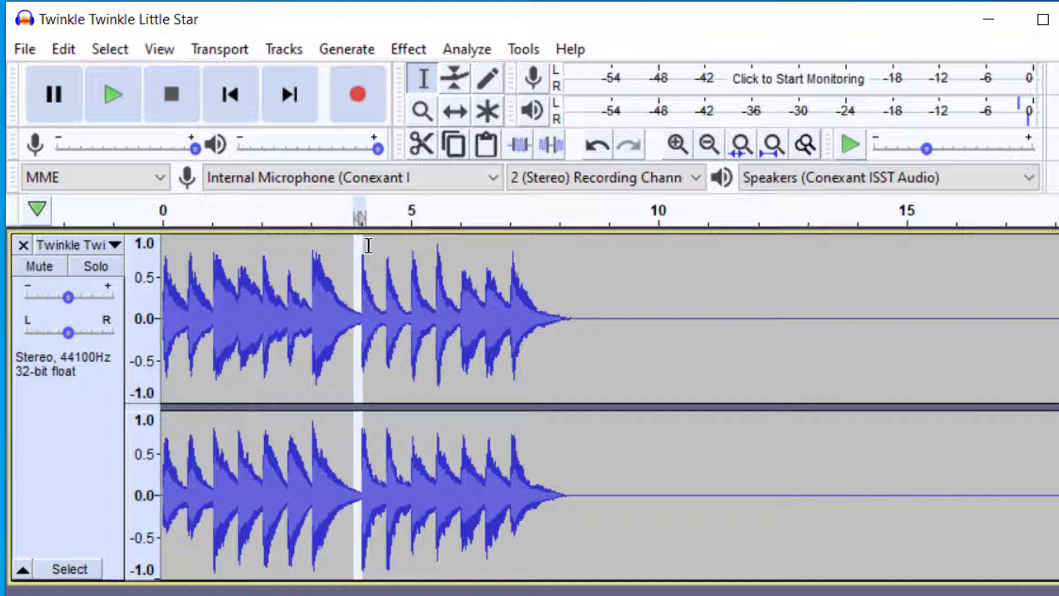
pyautogui.moveTo(367, 246); pyautogui.dragTo(454, 252)
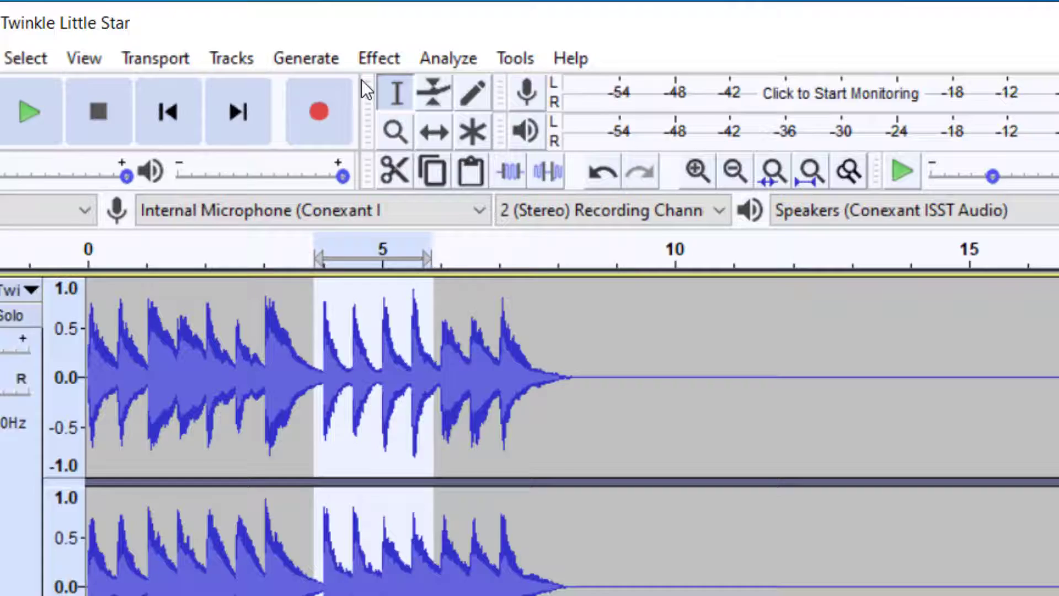
# Open Change Pitch for the selection with G as the starting pitch.
pyautogui.click(378, 58)
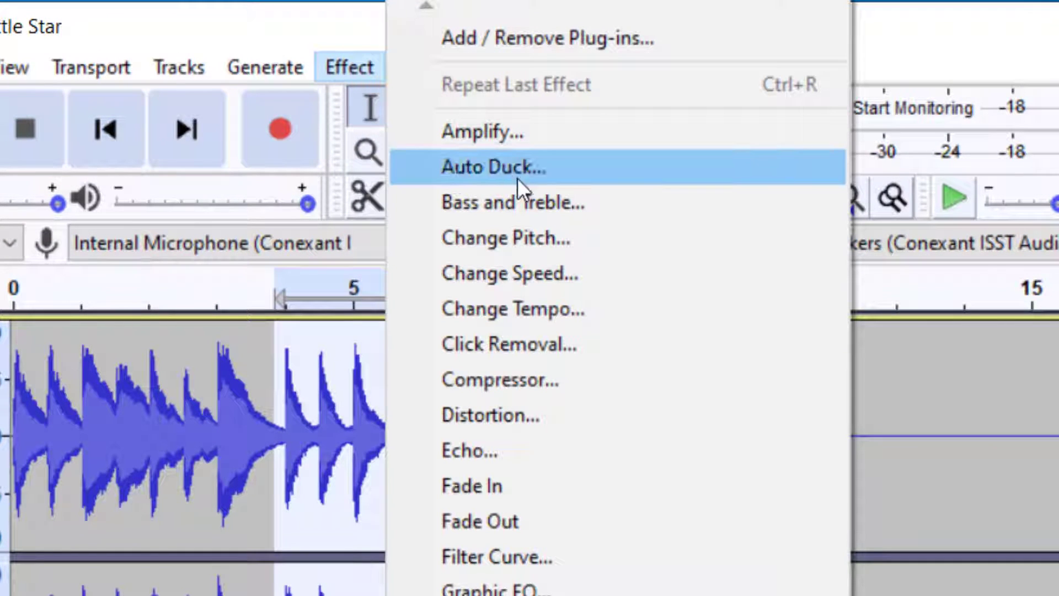
pyautogui.click(550, 241)
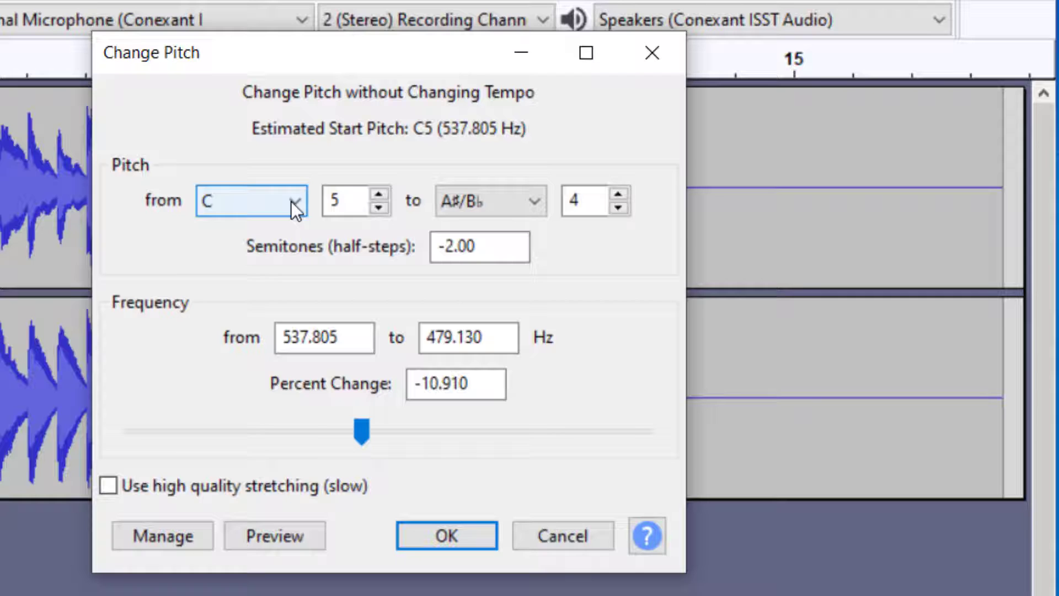
pyautogui.click(290, 201)
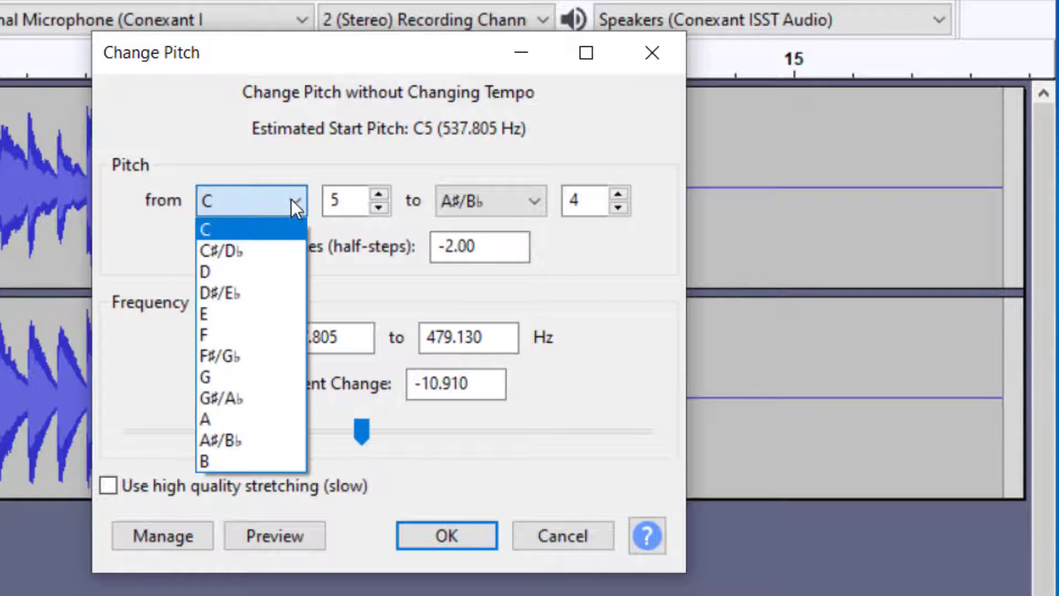
pyautogui.click(227, 375)
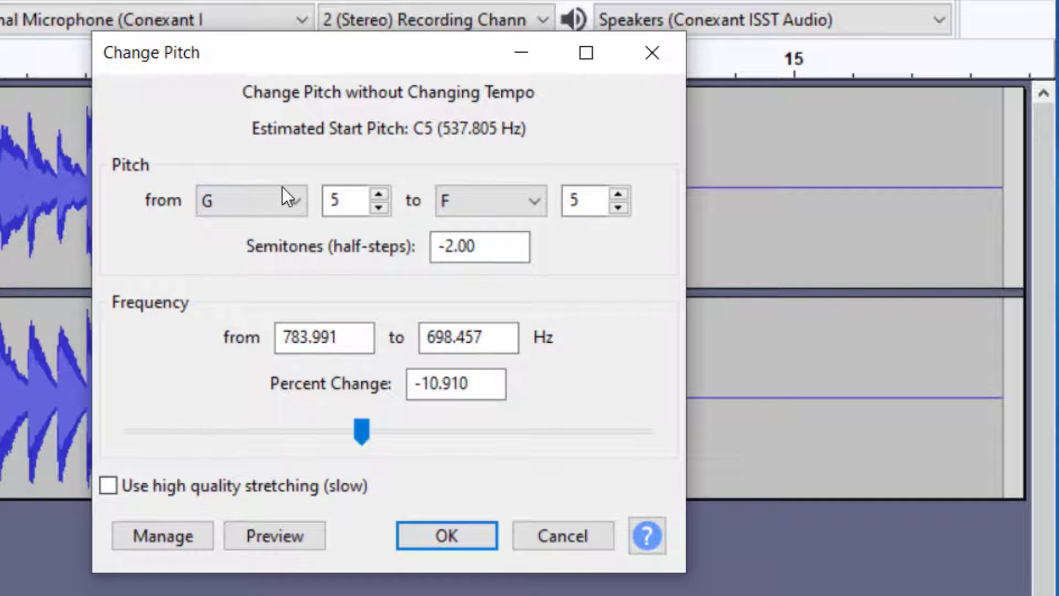
# Change the target pitch from G to F, giving −2.00 semitones (−10.910 percent).
pyautogui.click(539, 199)
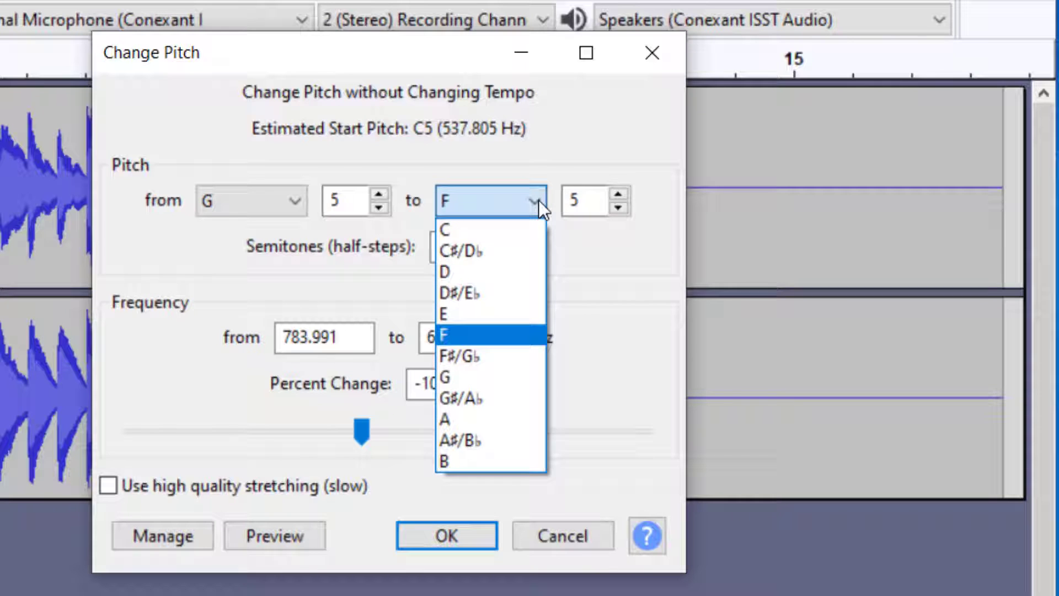
pyautogui.click(482, 377)
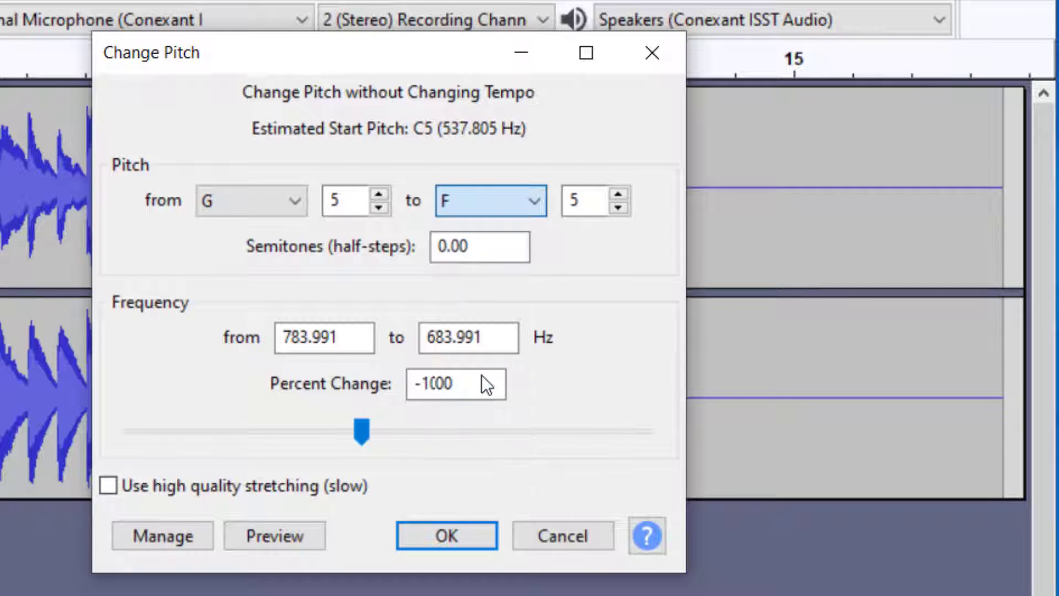
pyautogui.click(353, 199)
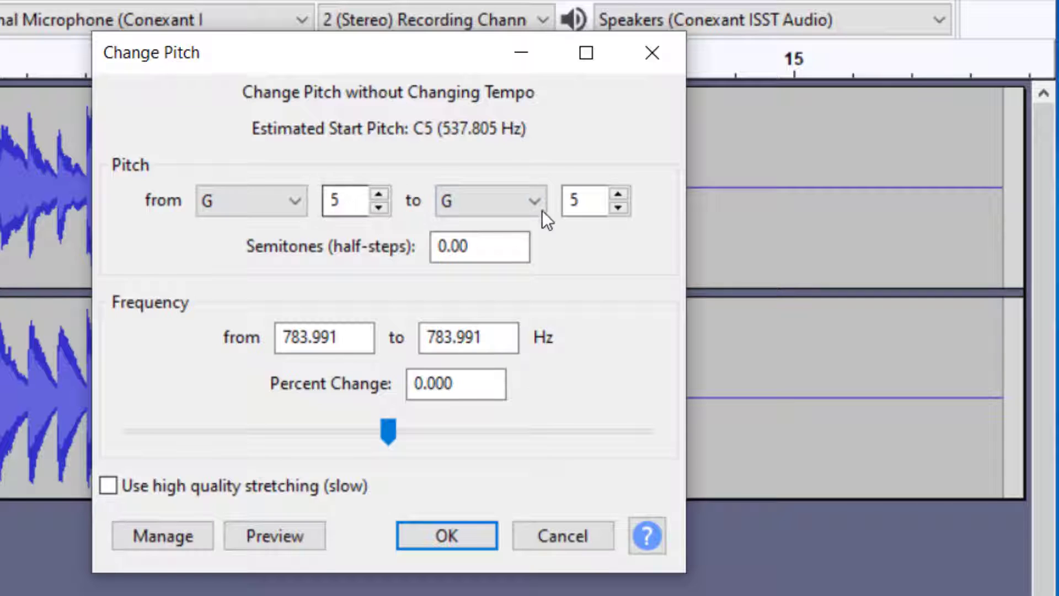
pyautogui.click(586, 200)
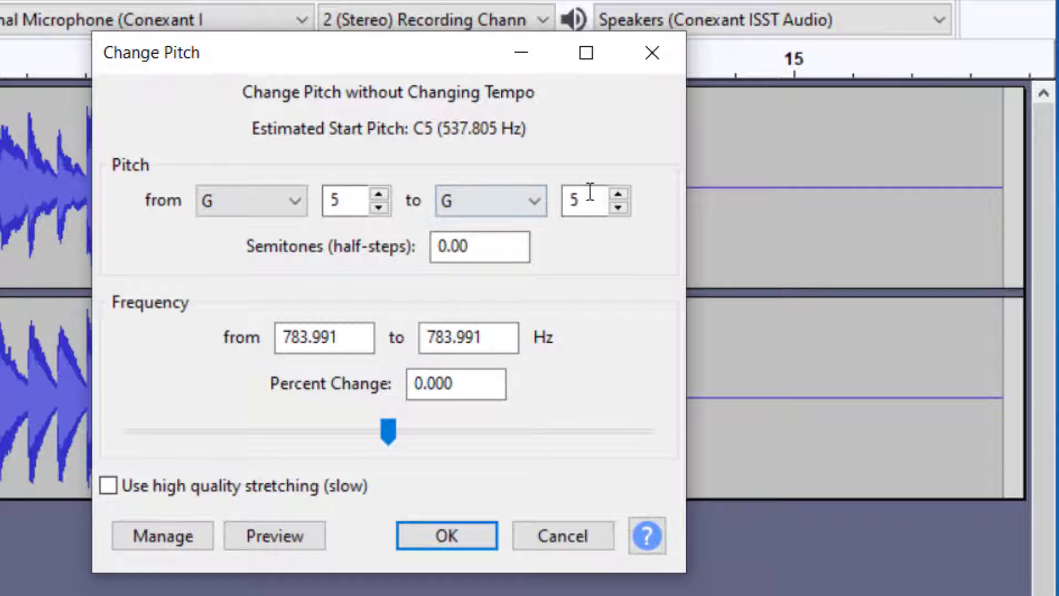
pyautogui.click(543, 201)
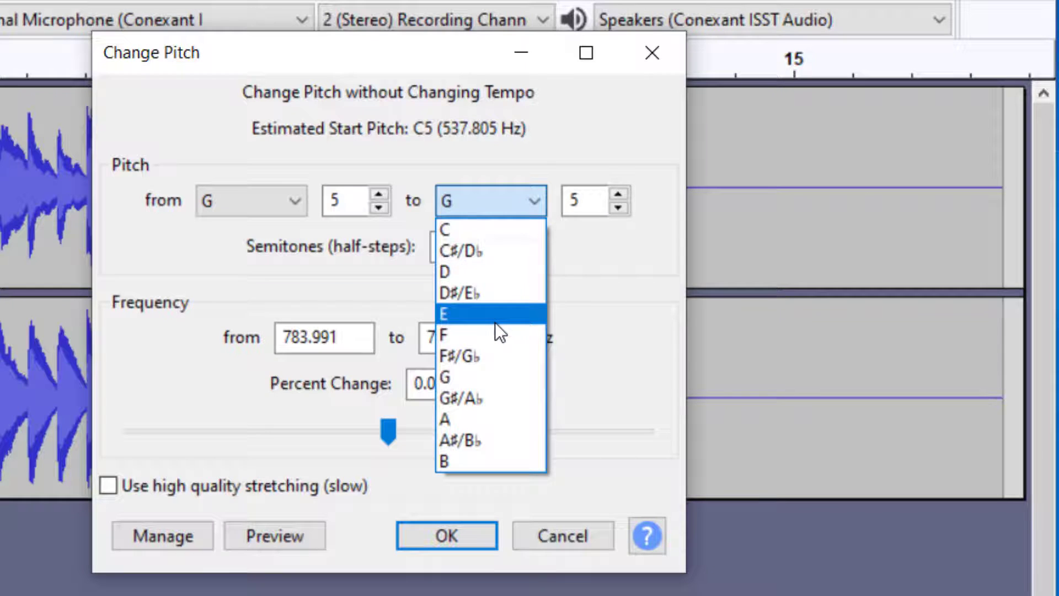
pyautogui.click(496, 331)
# Confirm F as the target and apply the −2 semitone change to the 4–6 s section.
pyautogui.press('Tab')
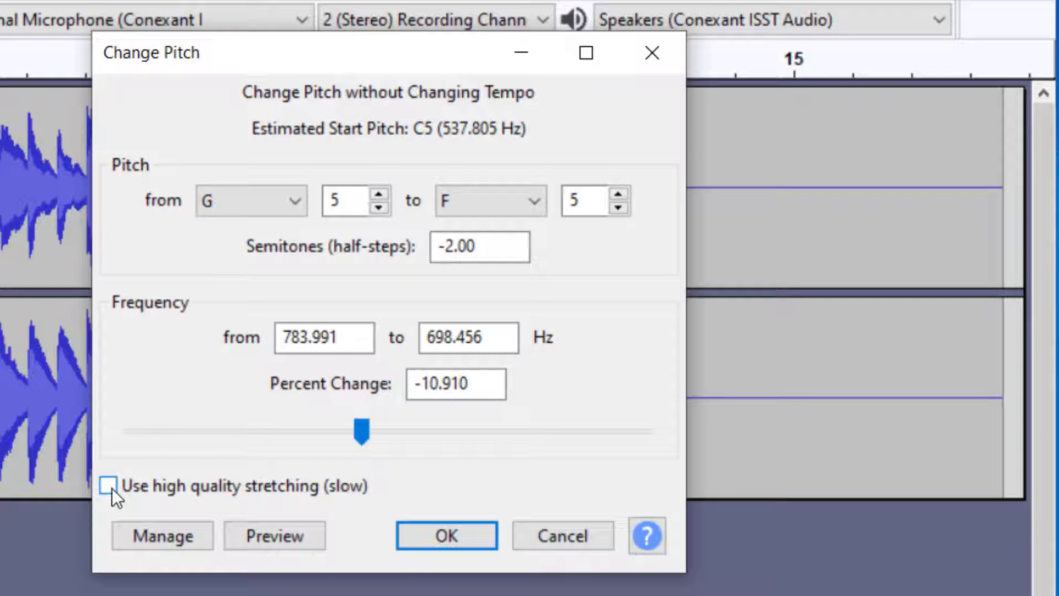
pyautogui.click(469, 537)
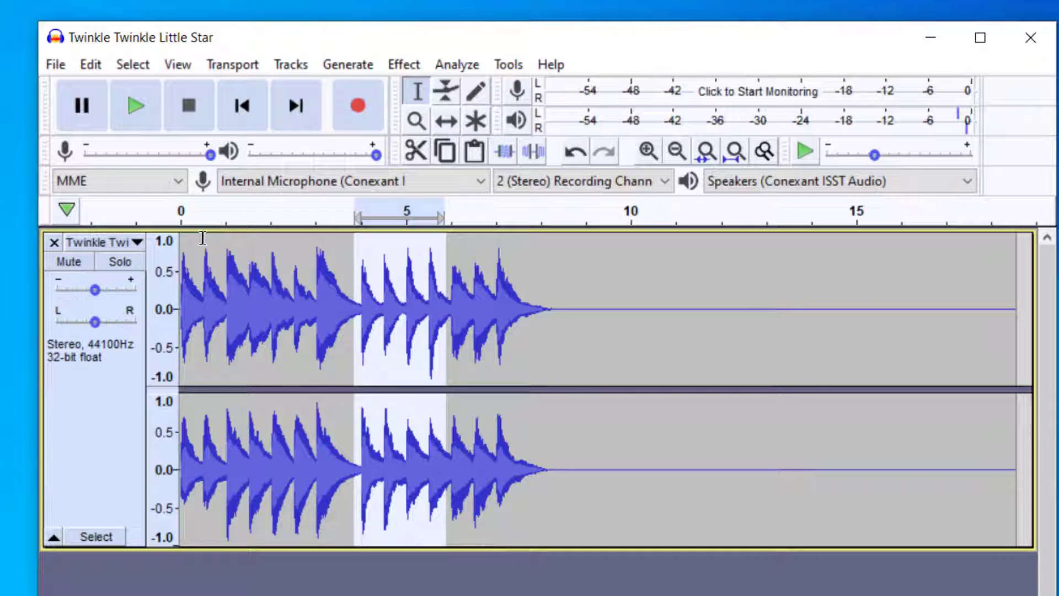
# Play the melody from the start to hear the lowered section, then stop playback.
pyautogui.click(219, 241)
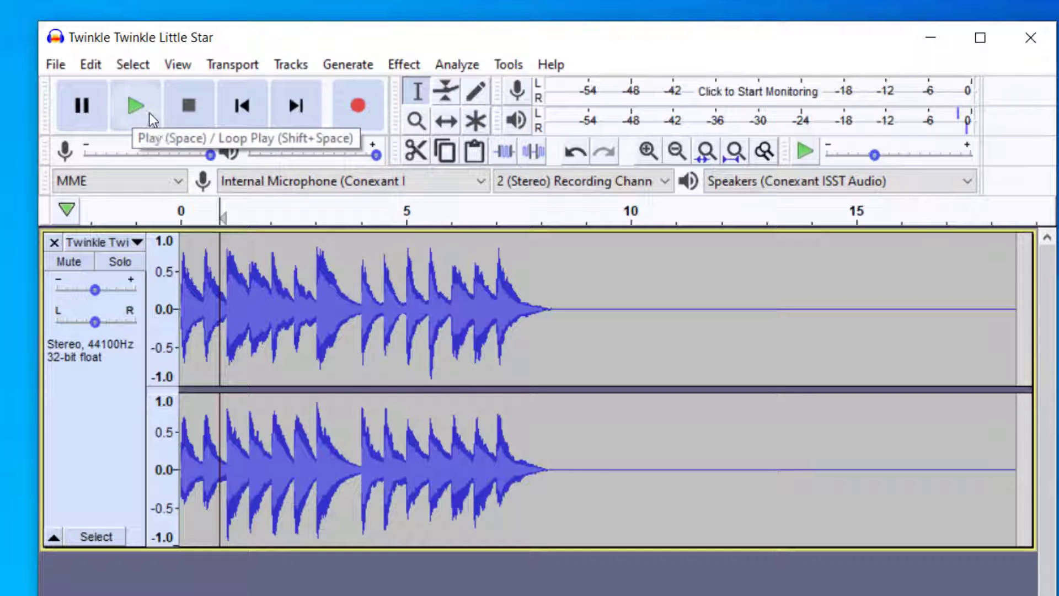
pyautogui.press('space')
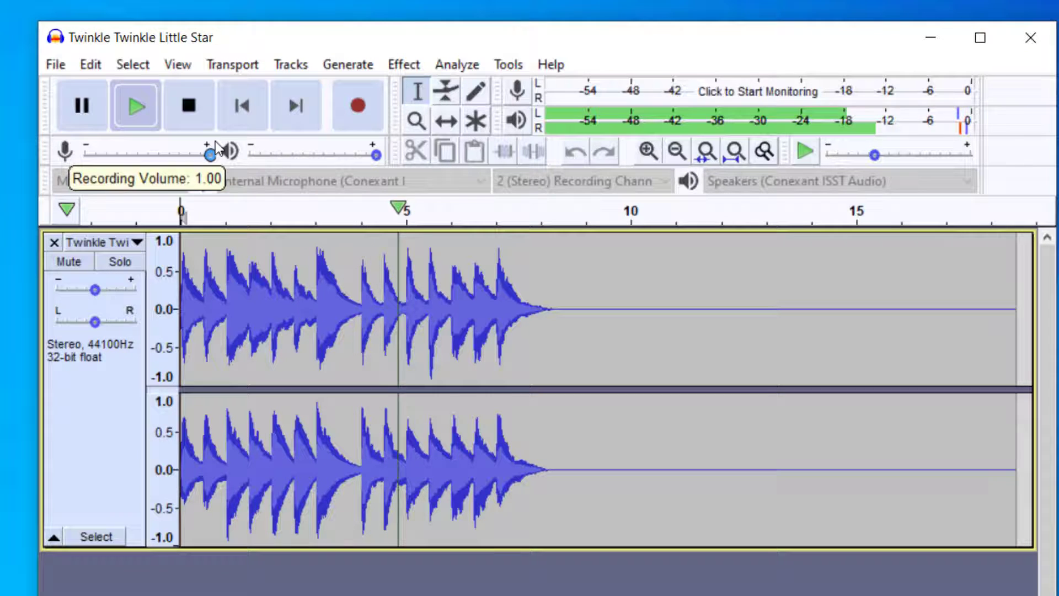
pyautogui.click(190, 113)
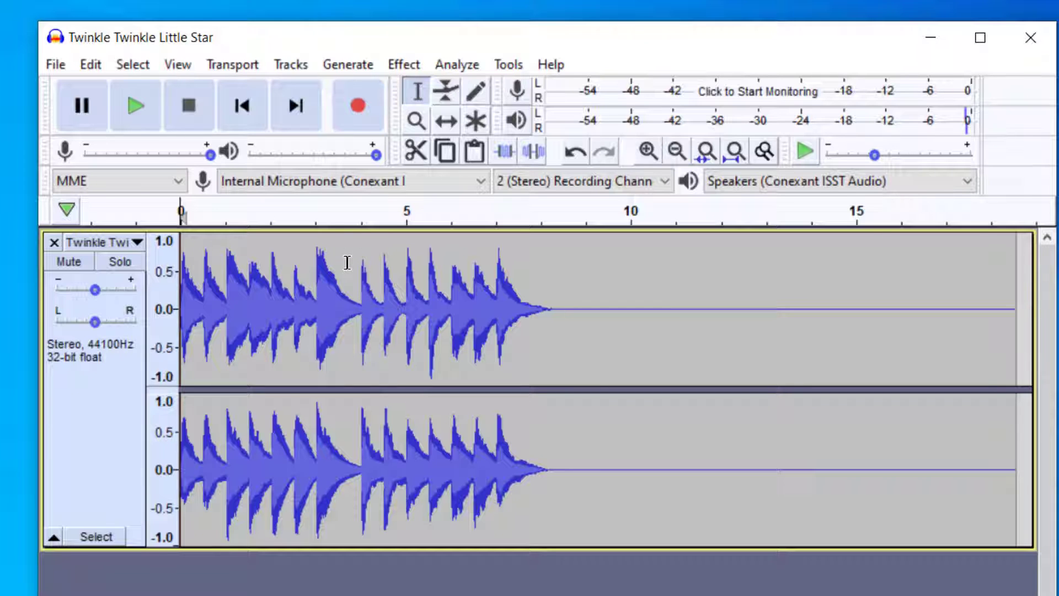
# Select the whole track and open Change Pitch, showing G4 to F4 at −2.00 semitones.
pyautogui.click(359, 236)
pyautogui.click(113, 403)
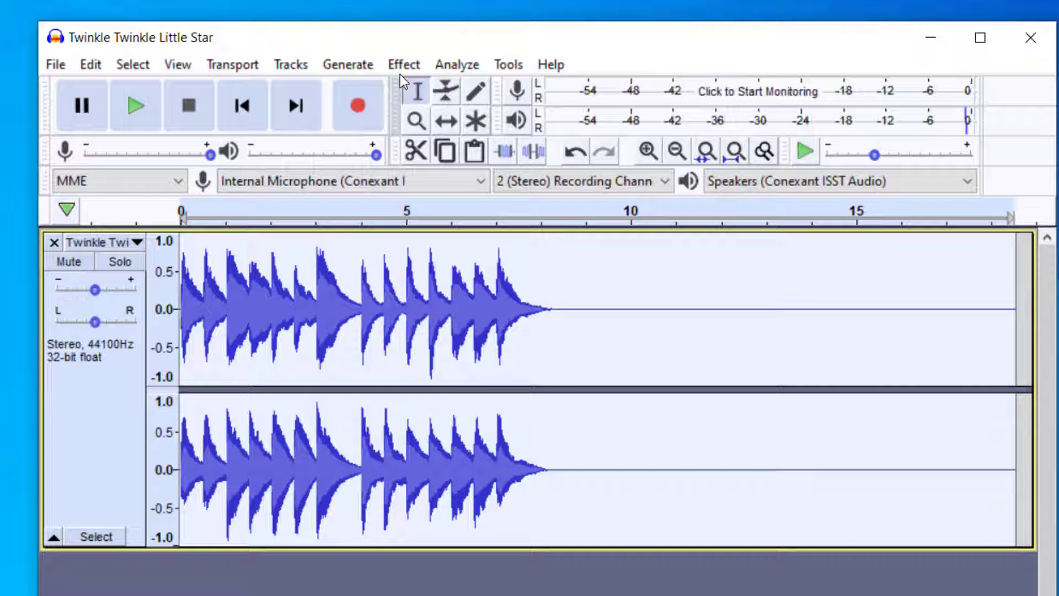
pyautogui.click(352, 62)
pyautogui.moveTo(392, 61)
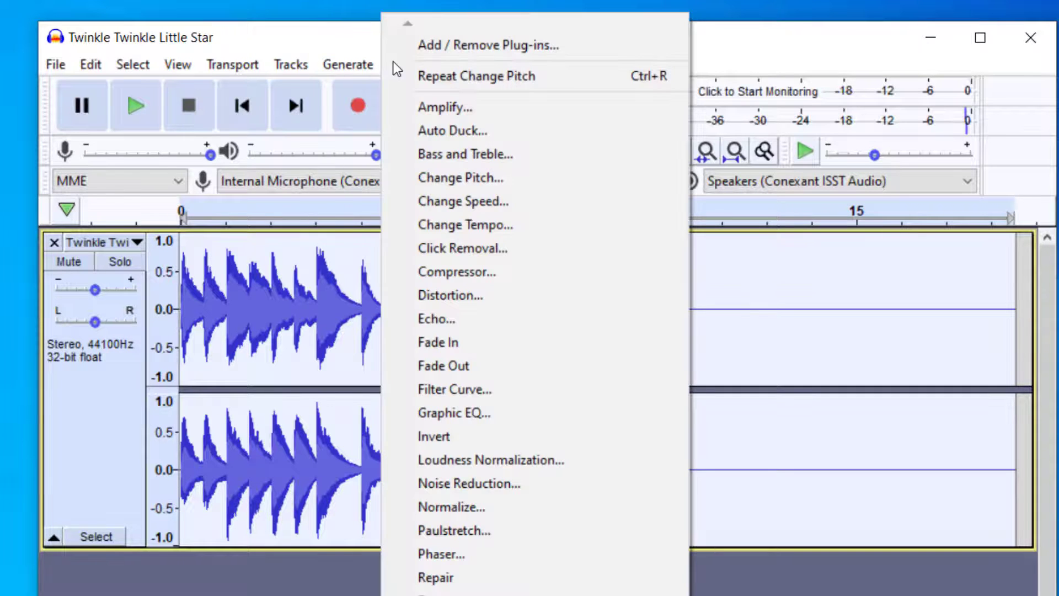
pyautogui.click(474, 182)
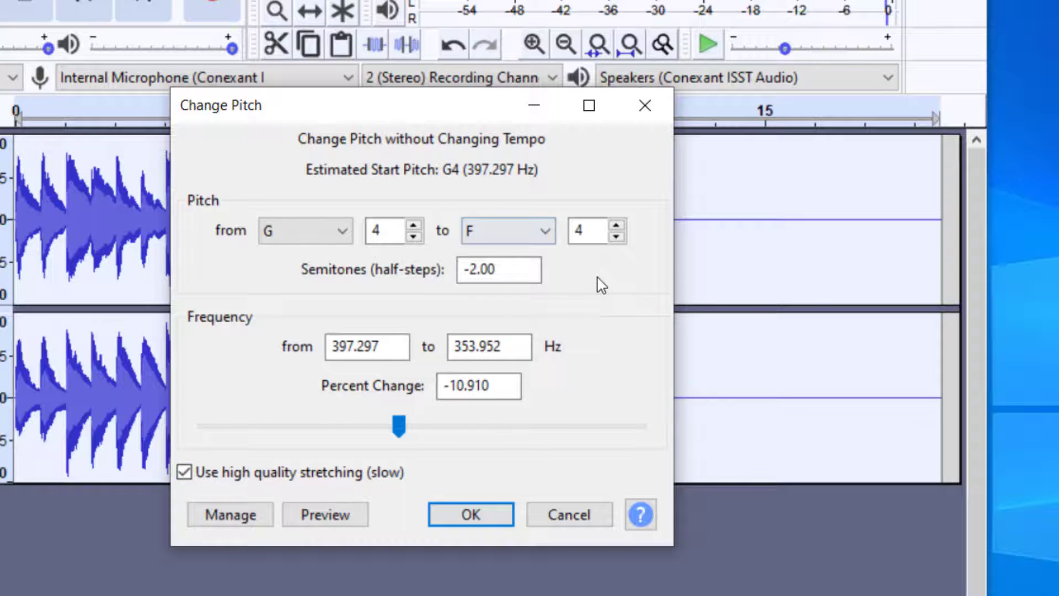
pyautogui.click(578, 228)
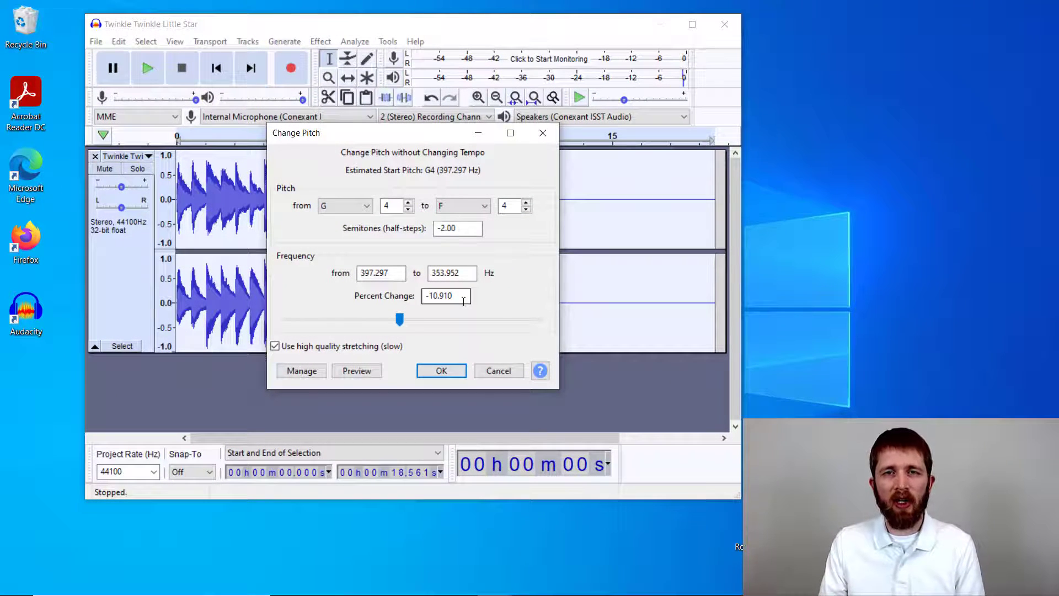
# Cancel the dialog and undo the −2 semitone pitch change, confirming Redo Change Pitch appears.
pyautogui.press('Return')
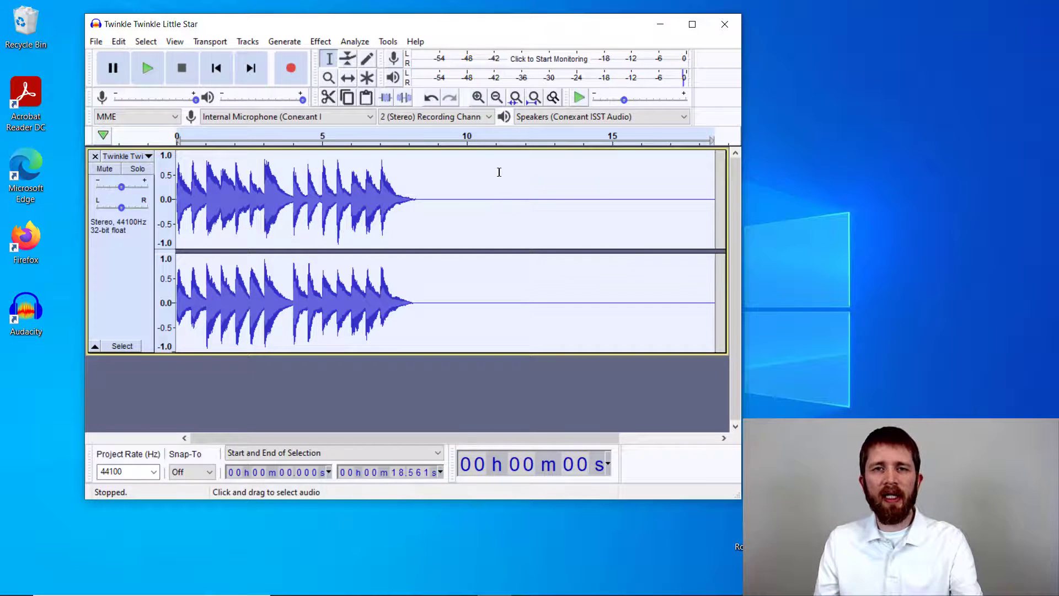
pyautogui.hotkey('ctrl', 'z')
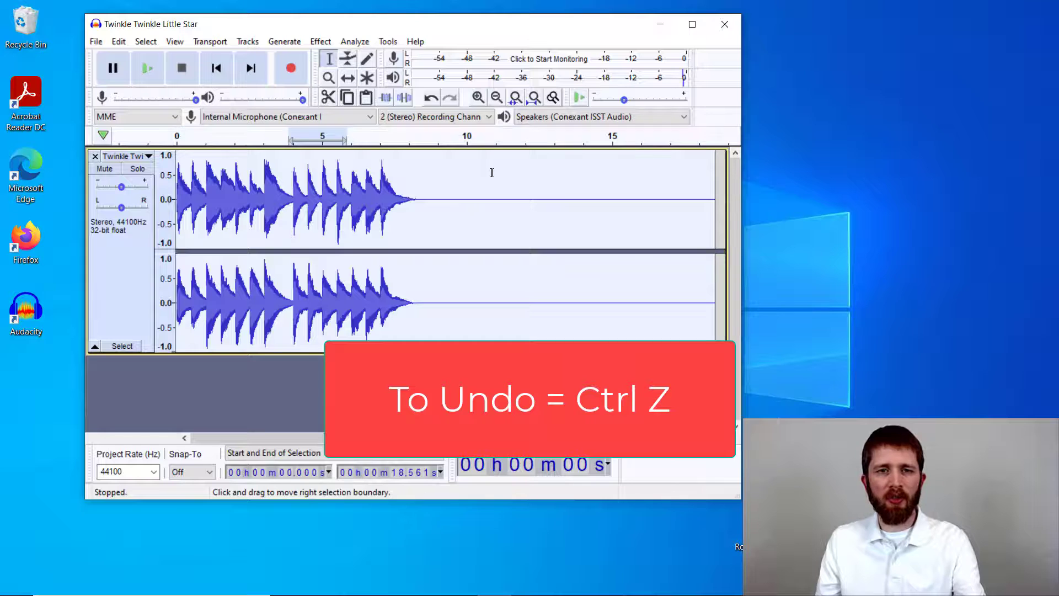
pyautogui.click(119, 43)
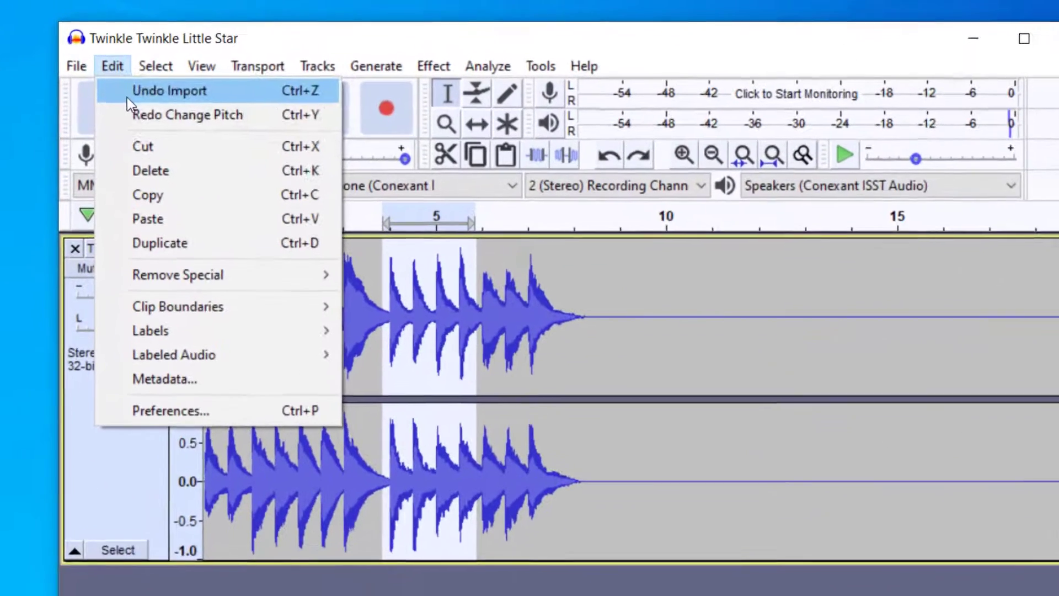
pyautogui.click(200, 66)
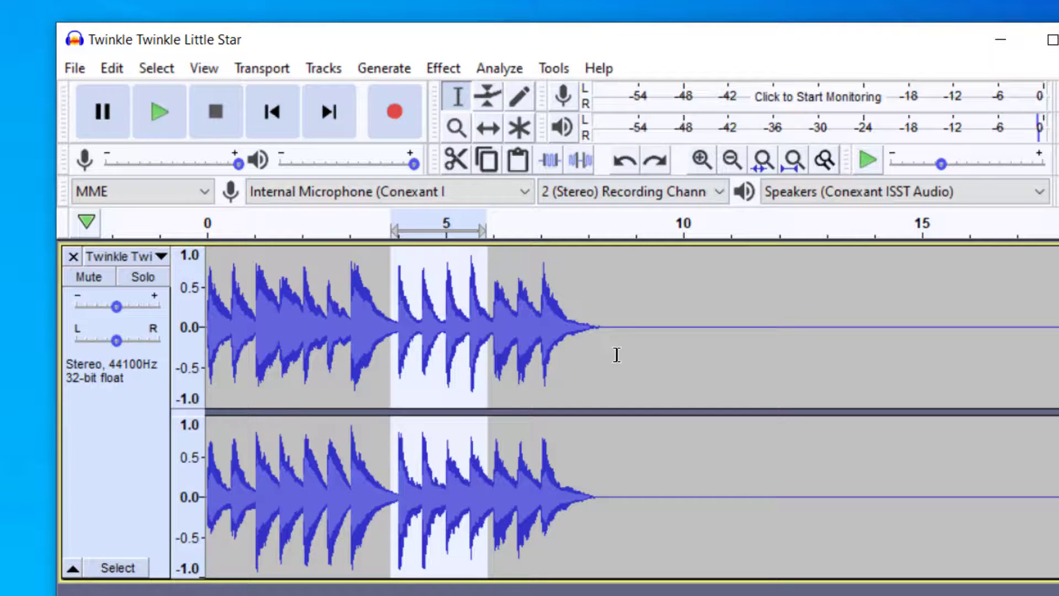
# Zoom into the waveform and select the audio from 4.0 s to about 5.8 s.
pyautogui.scroll(1, 466, 366)
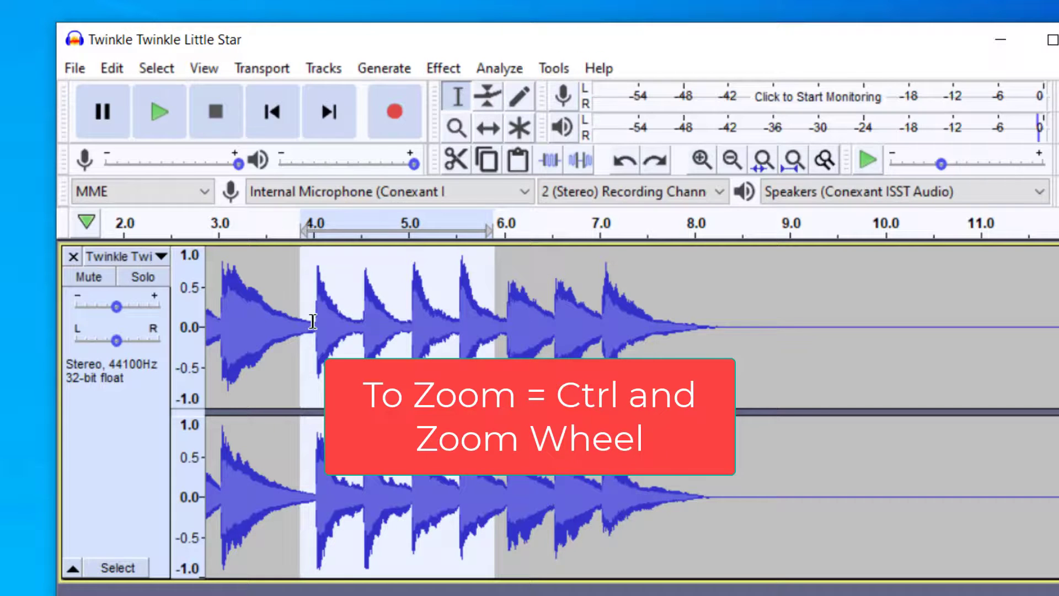
pyautogui.click(314, 286)
pyautogui.moveTo(318, 286); pyautogui.dragTo(488, 289)
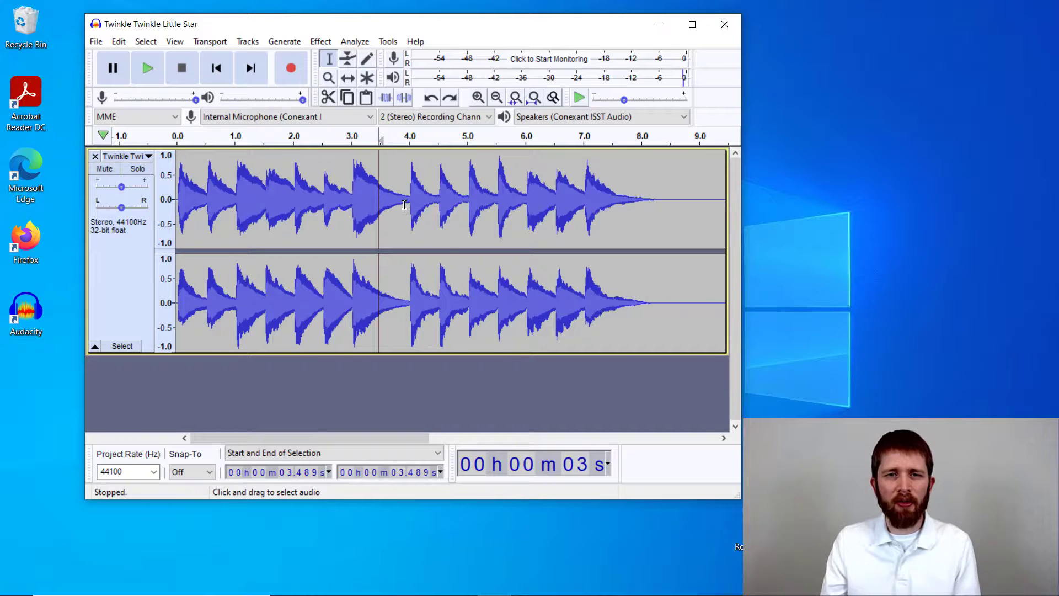
# Show the File > Export submenu with its MP3, WAV and OGG options.
pyautogui.click(100, 42)
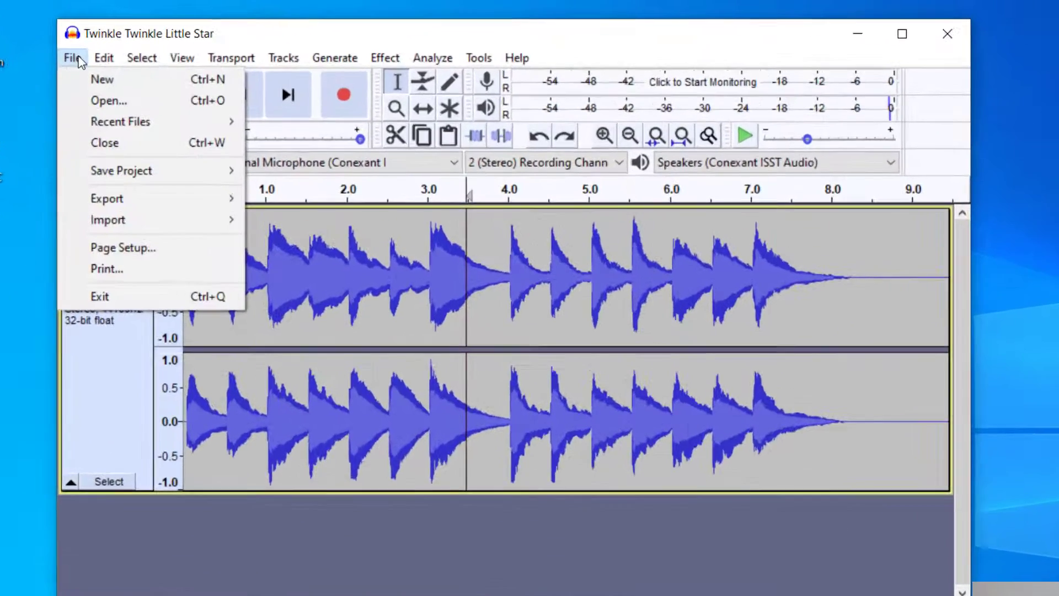
pyautogui.moveTo(121, 200)
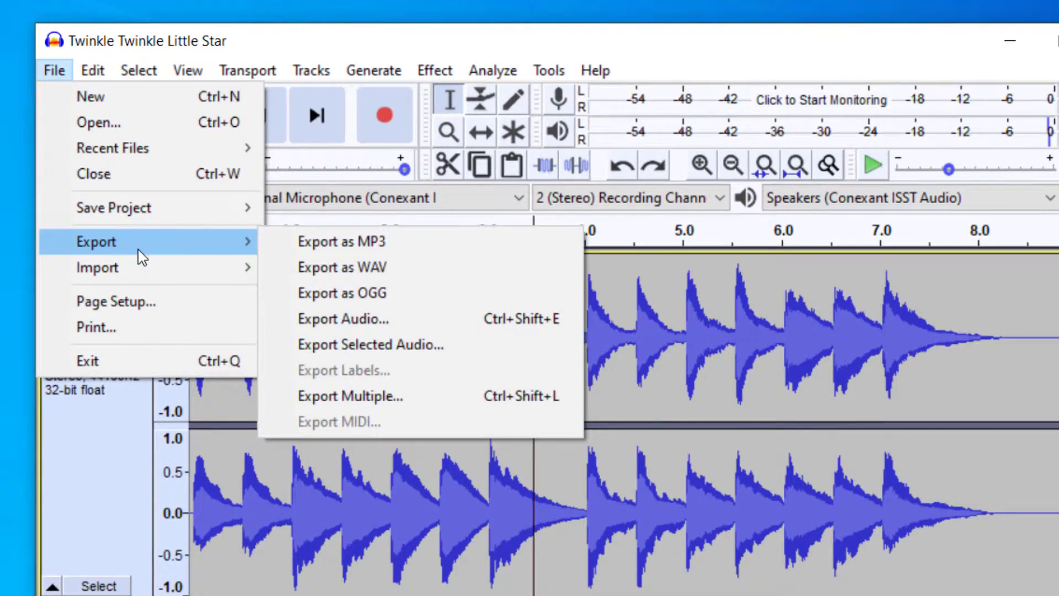